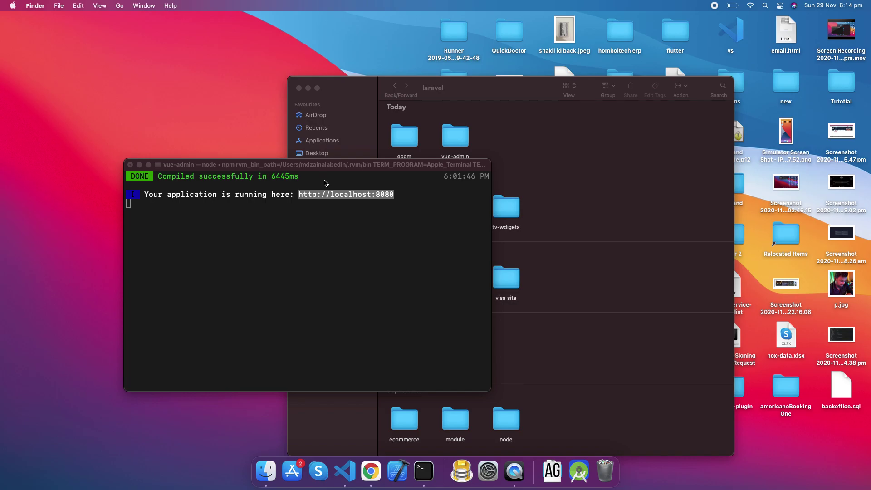
# Step: In the code editor, expand src/components and open about.vue, cahtjs.vue and footer.vue
pyautogui.press('super+Tab')
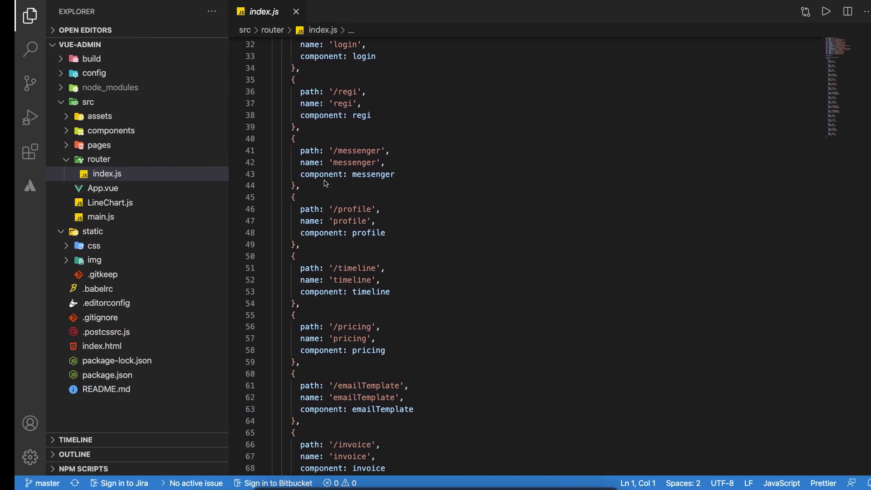
pyautogui.scroll(10, 452, 131)
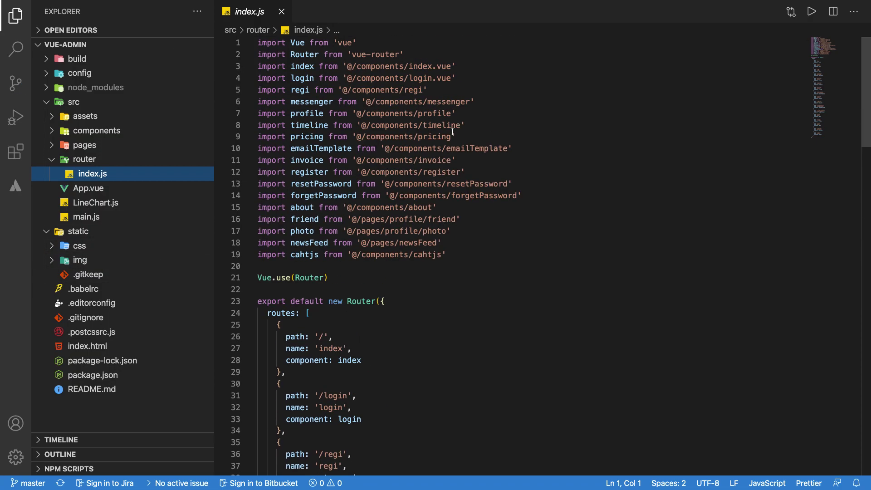
pyautogui.scroll(-4, 404, 232)
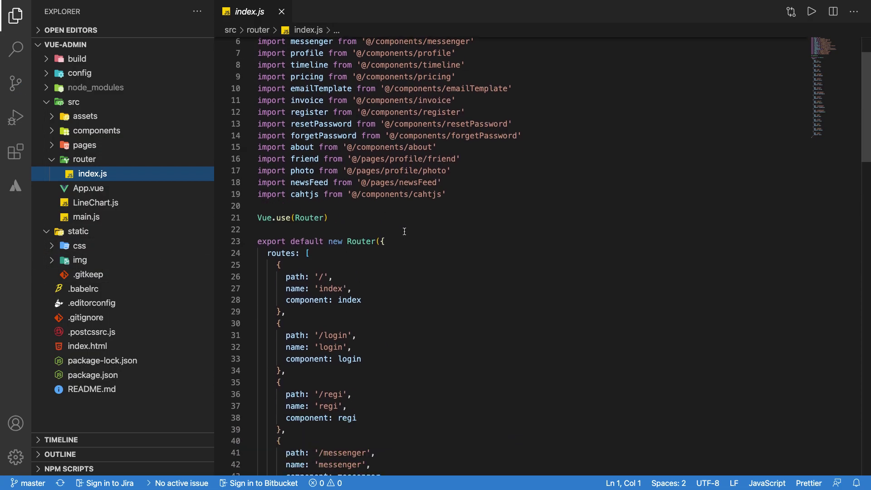
pyautogui.scroll(-3, 404, 231)
pyautogui.scroll(-4, 404, 232)
pyautogui.scroll(-2, 404, 232)
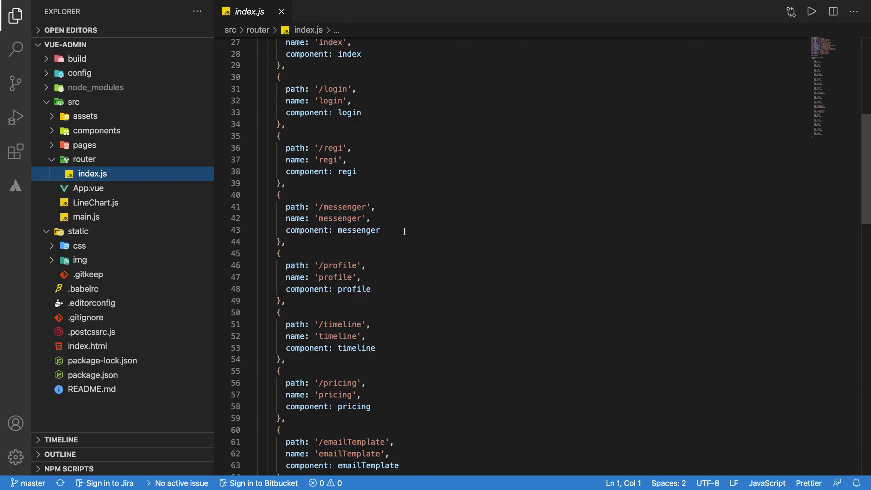
pyautogui.scroll(-2, 404, 232)
pyautogui.scroll(-8, 404, 231)
pyautogui.scroll(-3, 404, 231)
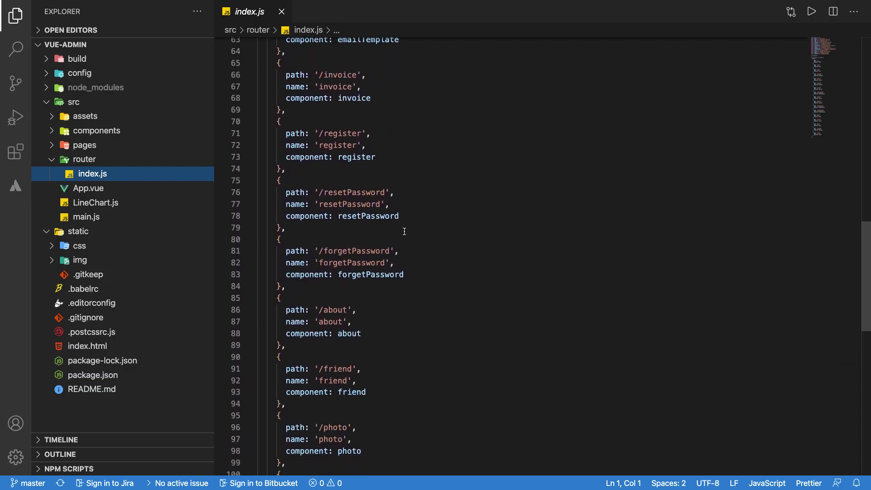
pyautogui.scroll(-1, 404, 232)
pyautogui.scroll(-10, 404, 231)
pyautogui.scroll(5, 404, 231)
pyautogui.scroll(6, 404, 232)
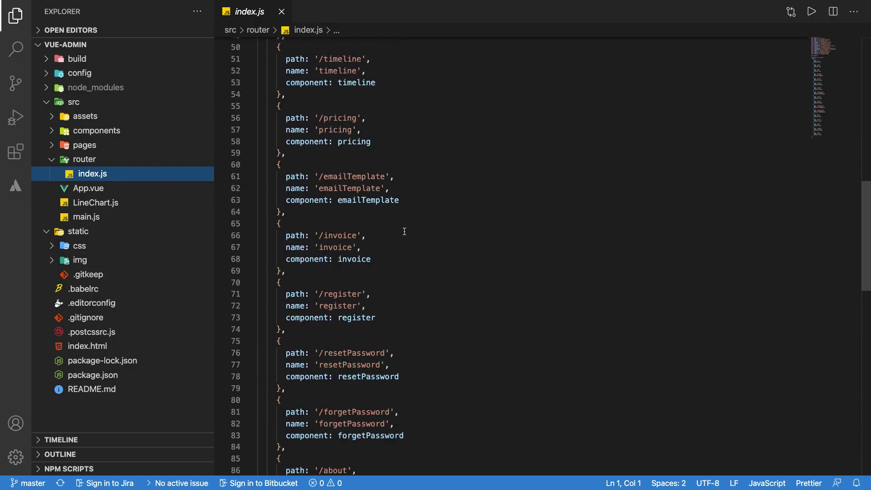
pyautogui.scroll(10, 404, 231)
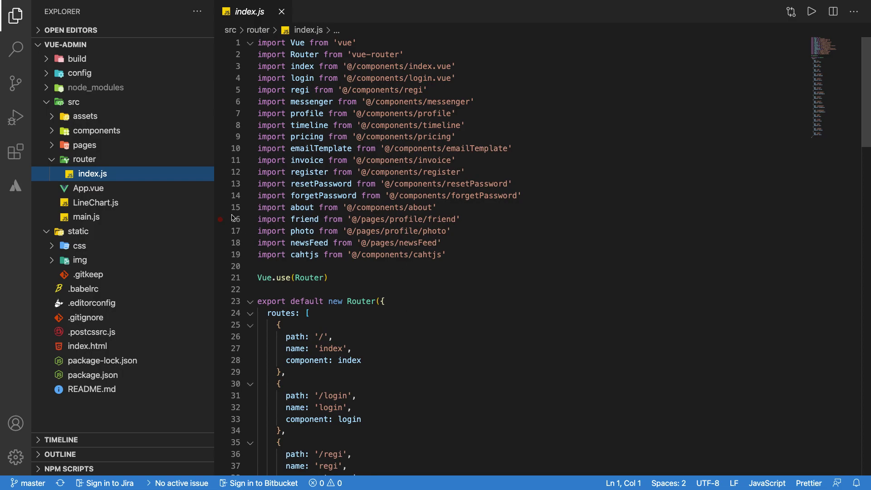
pyautogui.click(97, 130)
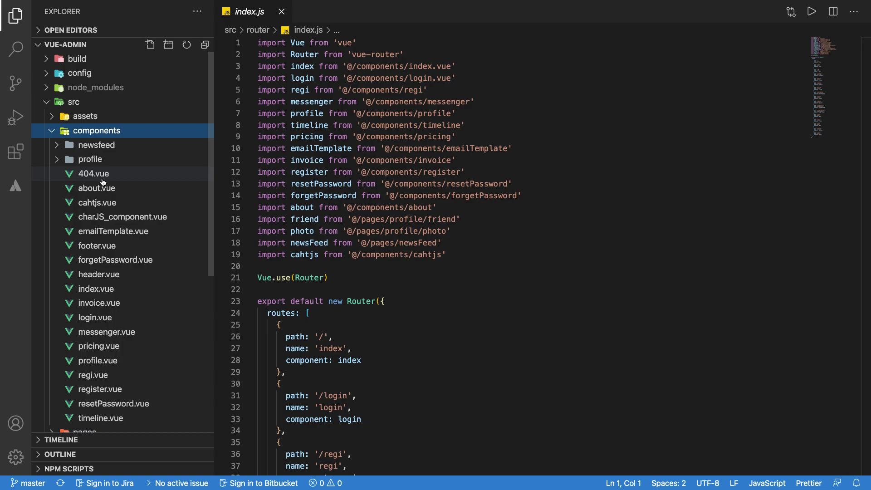
pyautogui.click(97, 188)
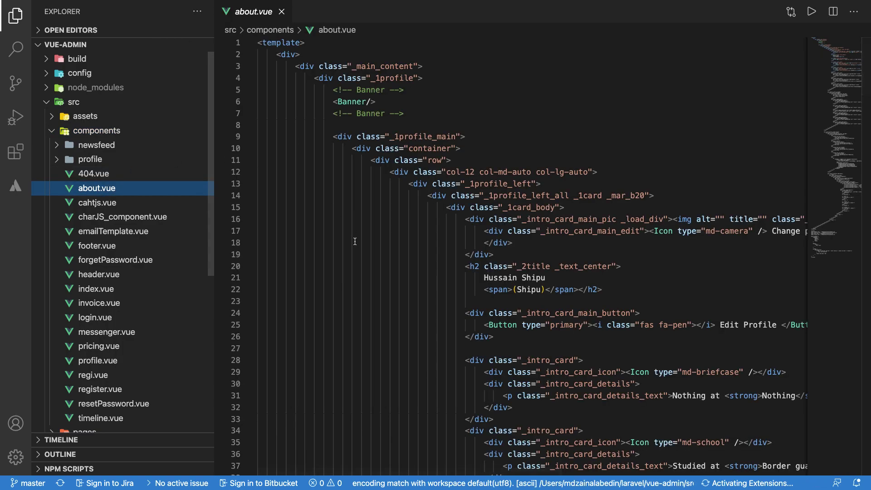
pyautogui.scroll(-15, 354, 231)
pyautogui.scroll(-5, 354, 232)
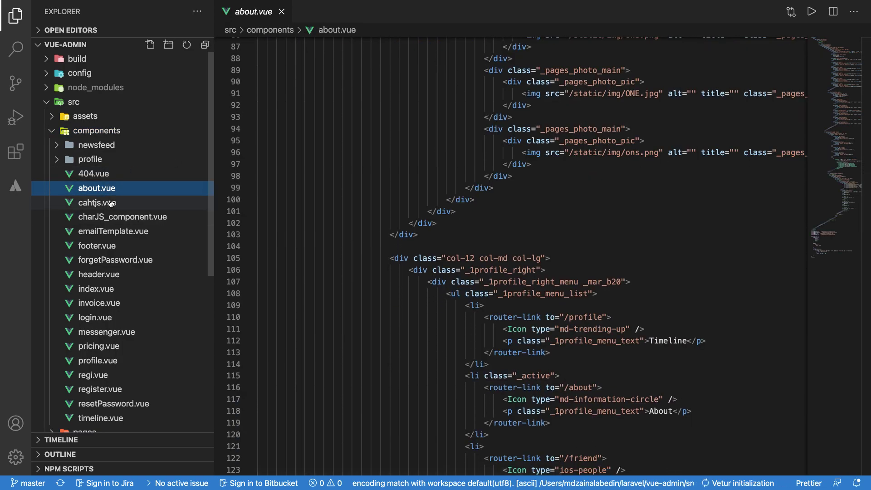
pyautogui.click(97, 202)
pyautogui.click(108, 245)
# Step: Open index.vue, login.vue and profile.vue, then switch to the Facebook browser desktop
pyautogui.click(96, 289)
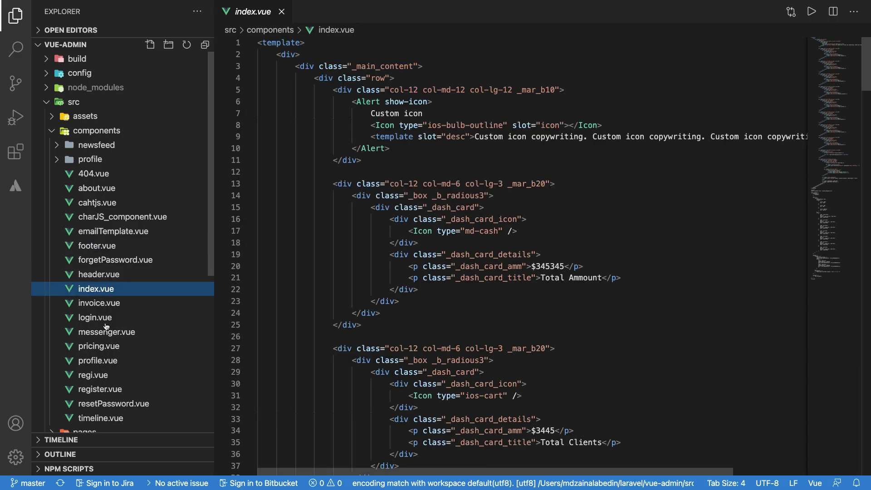
pyautogui.click(95, 317)
pyautogui.click(98, 360)
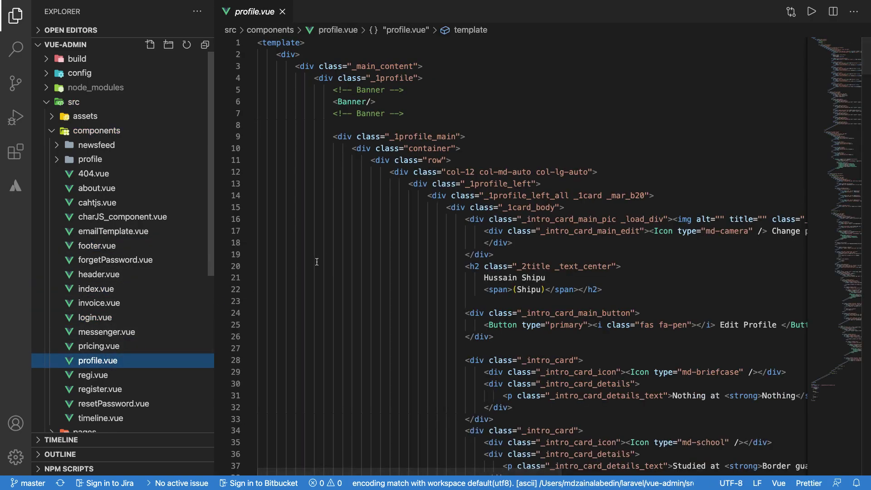
pyautogui.scroll(-8, 110, 340)
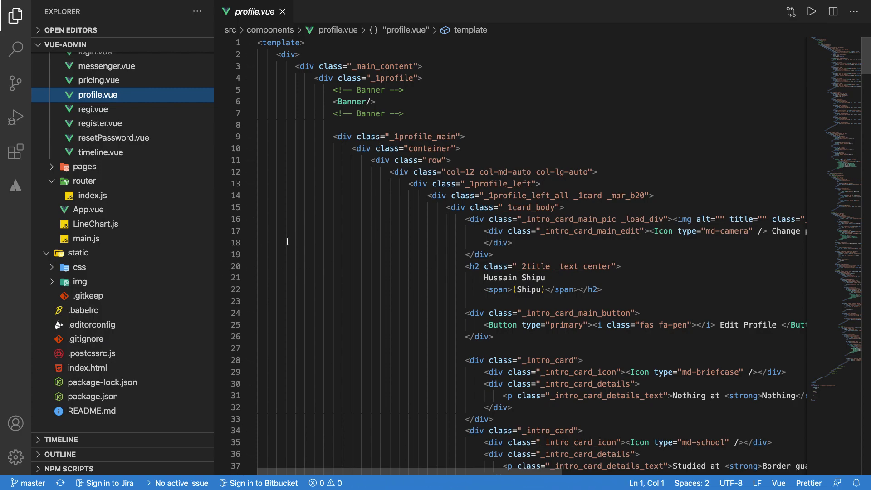
pyautogui.moveTo(233, 293)
pyautogui.hotkey('ctrl', 'Right')
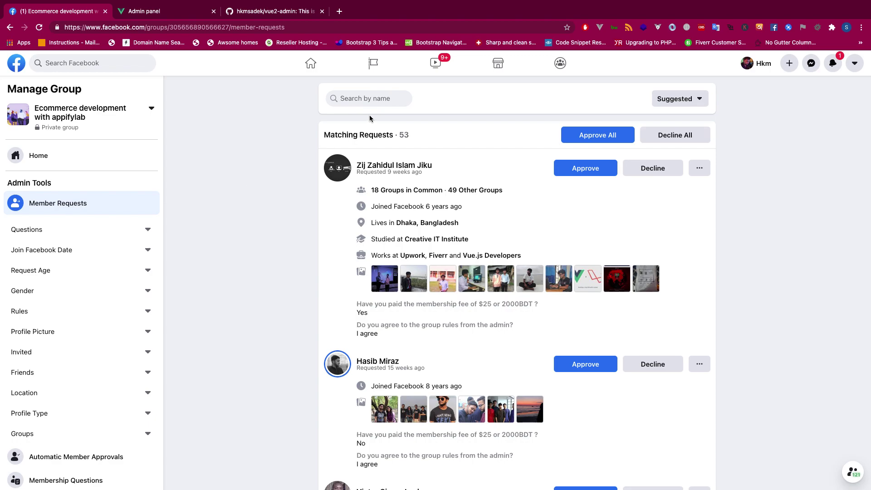
pyautogui.doubleClick(403, 134)
pyautogui.click(422, 136)
pyautogui.moveTo(357, 304)
pyautogui.mouseDown()
pyautogui.moveTo(460, 304)
pyautogui.moveTo(481, 314)
pyautogui.mouseUp()
pyautogui.click(395, 323)
pyautogui.tripleClick(357, 304)
pyautogui.click(371, 314)
pyautogui.moveTo(479, 305); pyautogui.dragTo(528, 304)
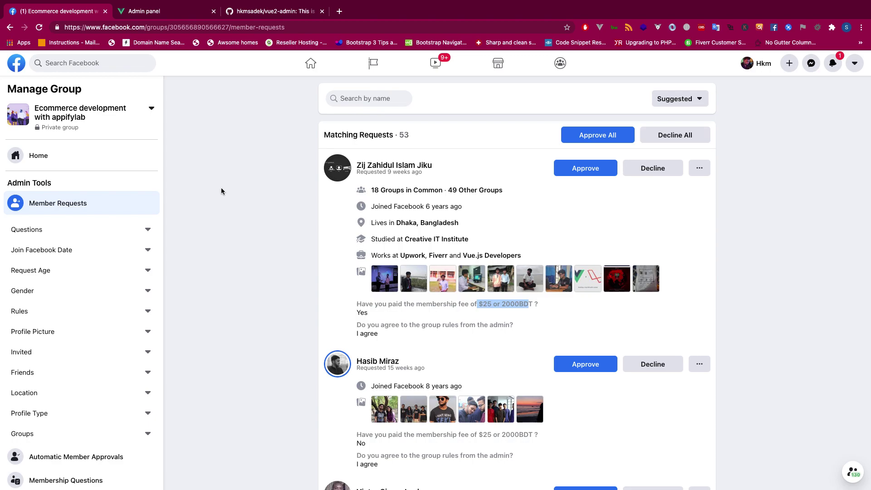
pyautogui.click(143, 11)
pyautogui.scroll(-10, 292, 207)
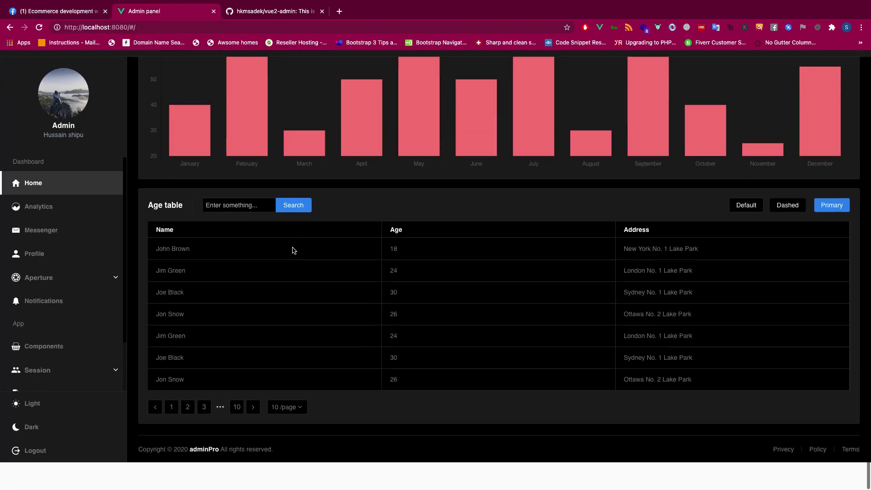
pyautogui.scroll(10, 292, 208)
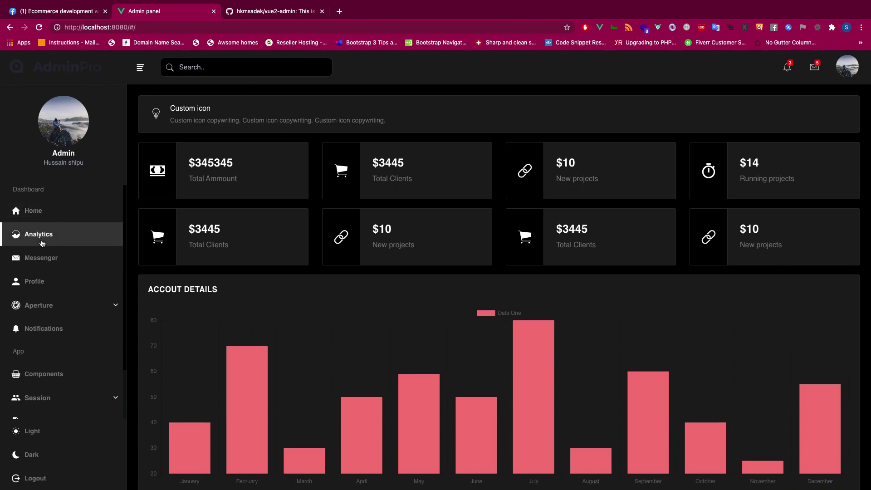
# Step: Reload the Messenger page, then view the Home dashboard and Analytics pages
pyautogui.click(41, 257)
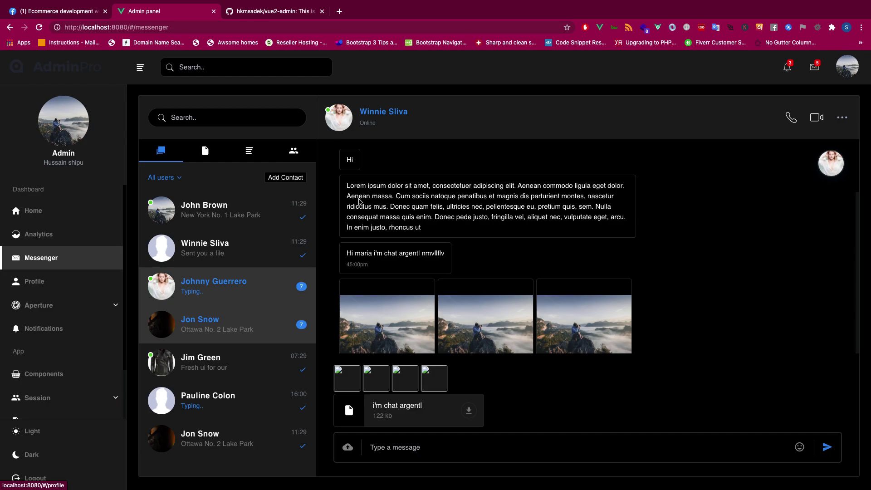
pyautogui.scroll(-5, 333, 310)
pyautogui.scroll(-5, 334, 309)
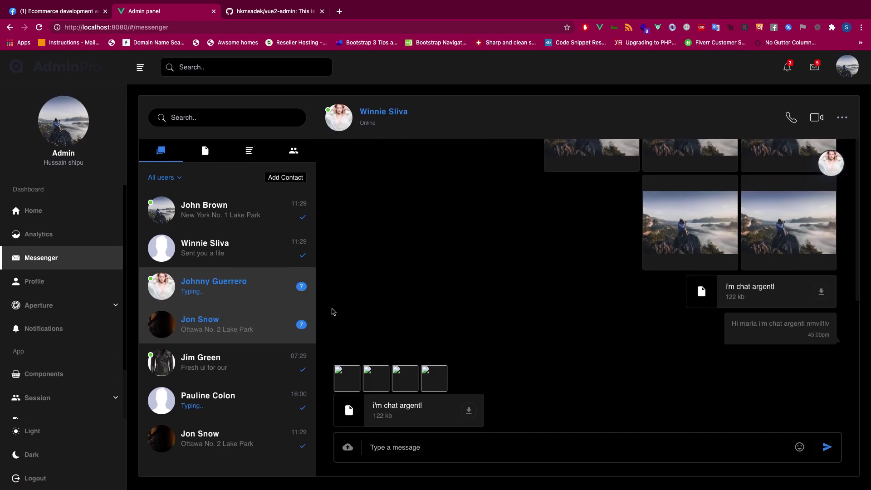
pyautogui.scroll(5, 334, 312)
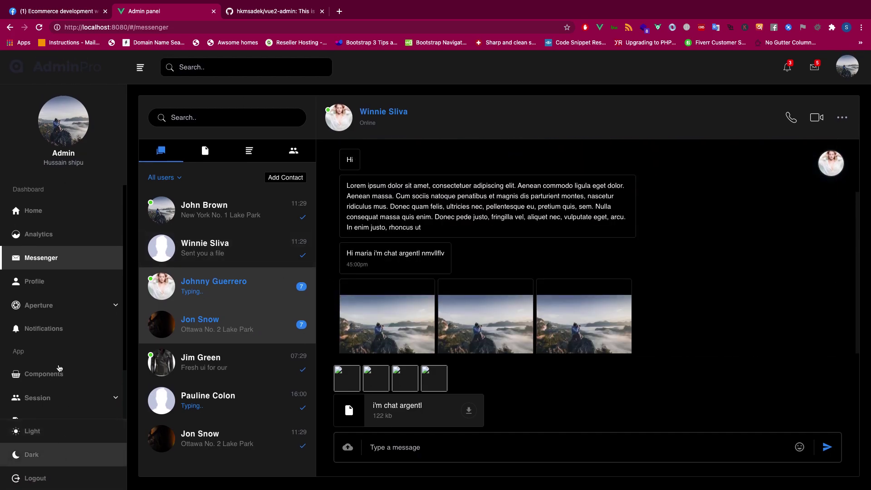
pyautogui.click(39, 28)
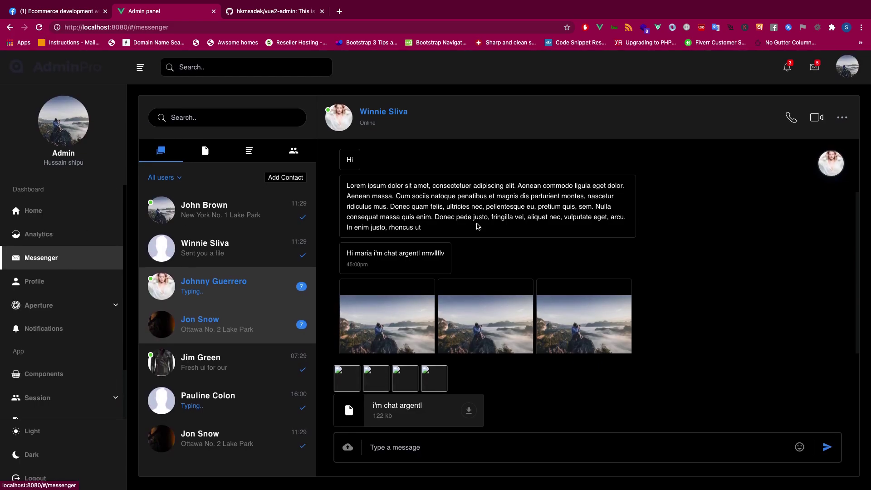
pyautogui.scroll(-5, 658, 165)
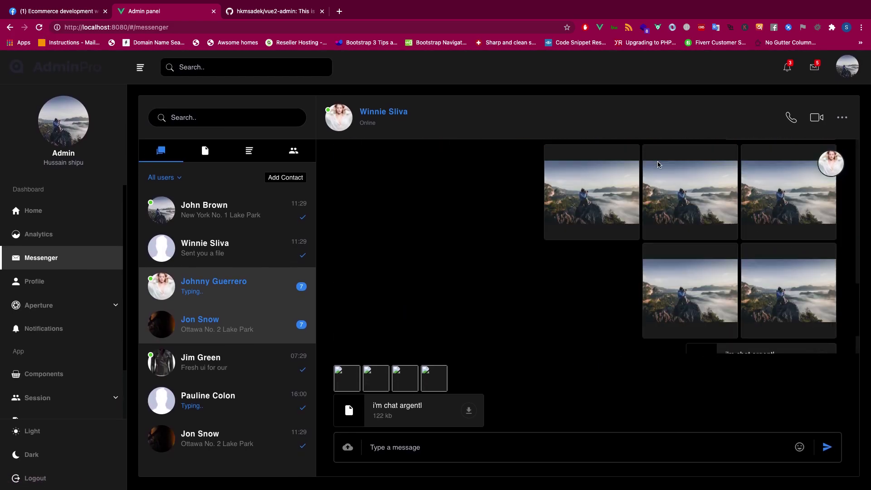
pyautogui.scroll(5, 658, 164)
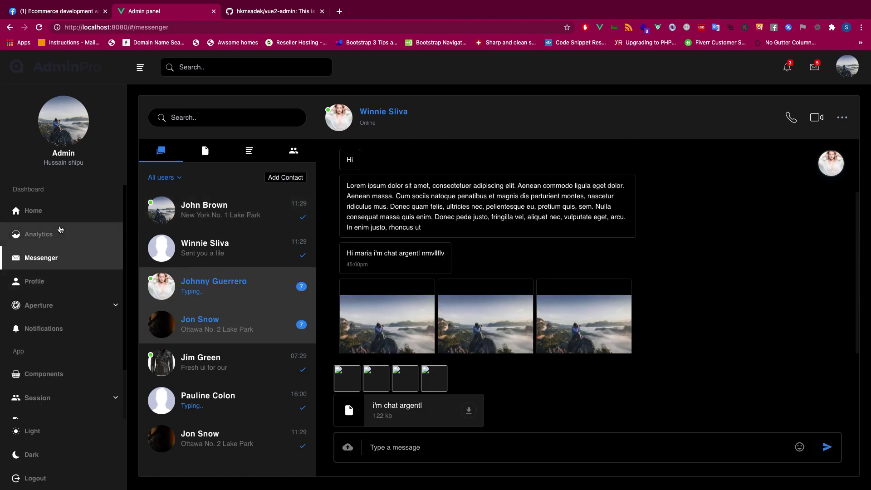
pyautogui.click(33, 210)
pyautogui.click(38, 234)
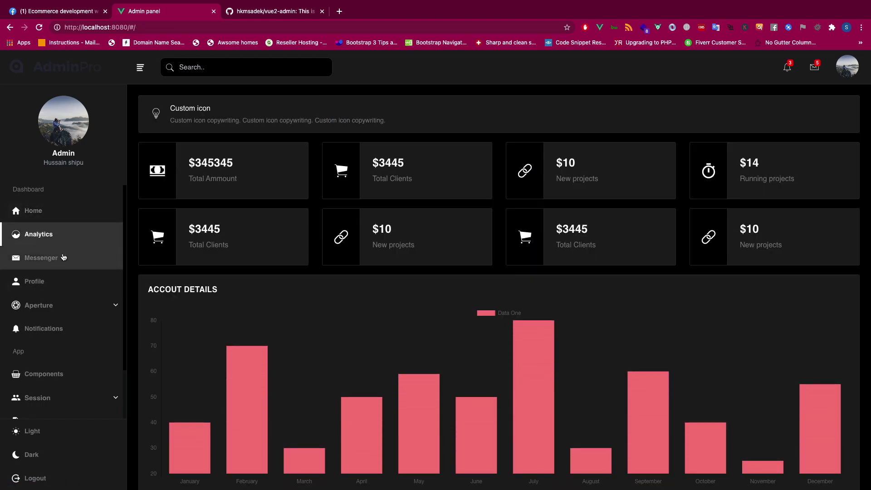
pyautogui.scroll(-5, 223, 341)
pyautogui.scroll(5, 224, 340)
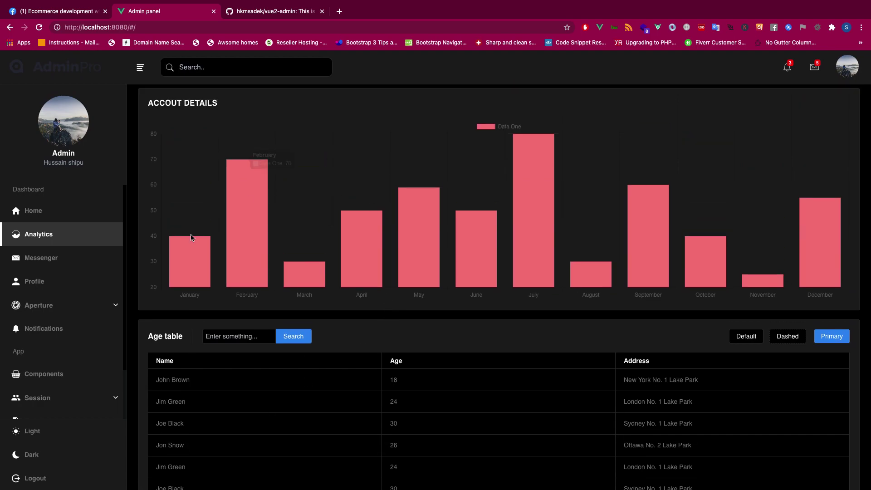
# Step: View Profile and Notifications, expand Aperture, and preview the Sweet alert and Components demos
pyautogui.click(34, 281)
pyautogui.click(43, 331)
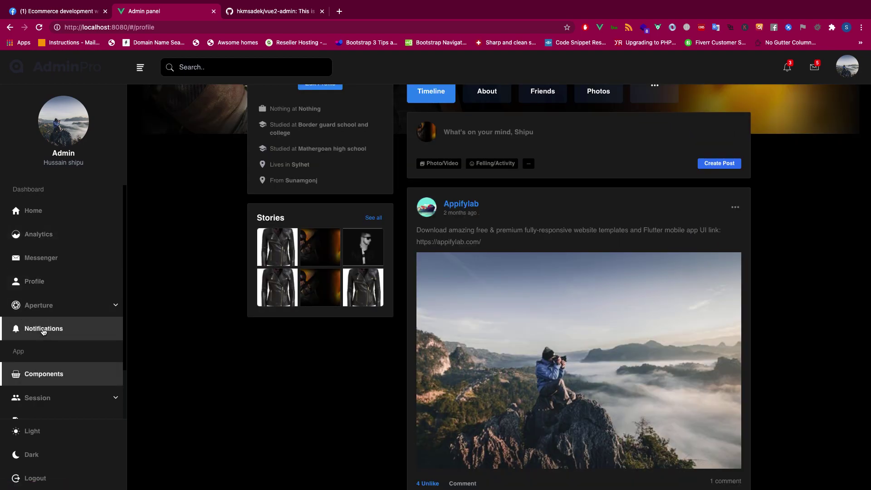
pyautogui.click(39, 305)
pyautogui.click(53, 352)
pyautogui.scroll(-2, 48, 349)
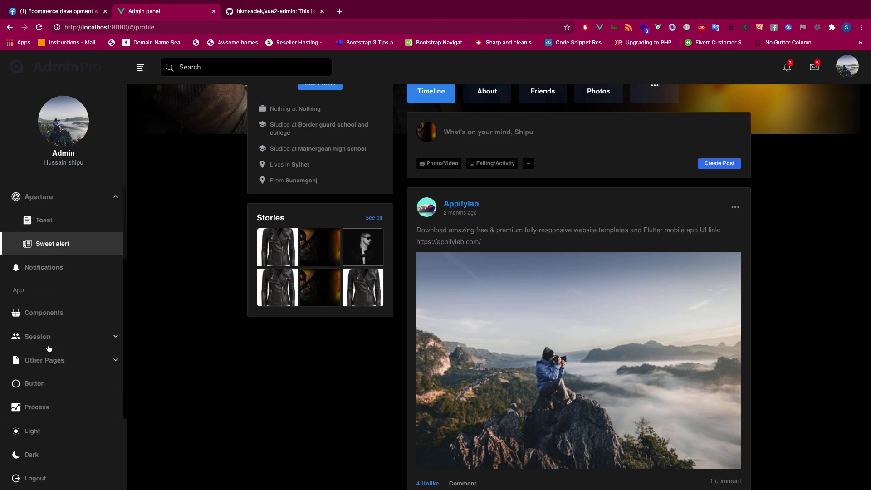
pyautogui.click(54, 316)
pyautogui.scroll(-1, 53, 315)
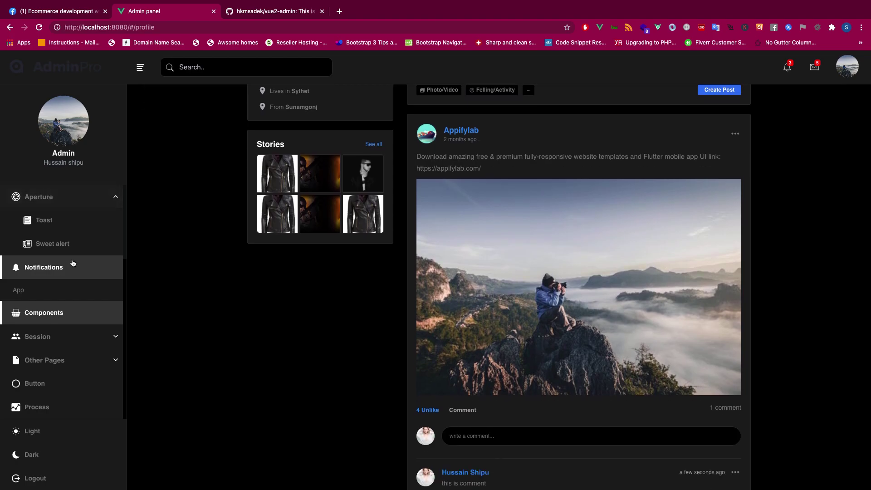
# Step: Preview the session login page, then view Timeline, Email Template and Invoice under Other Pages
pyautogui.click(63, 337)
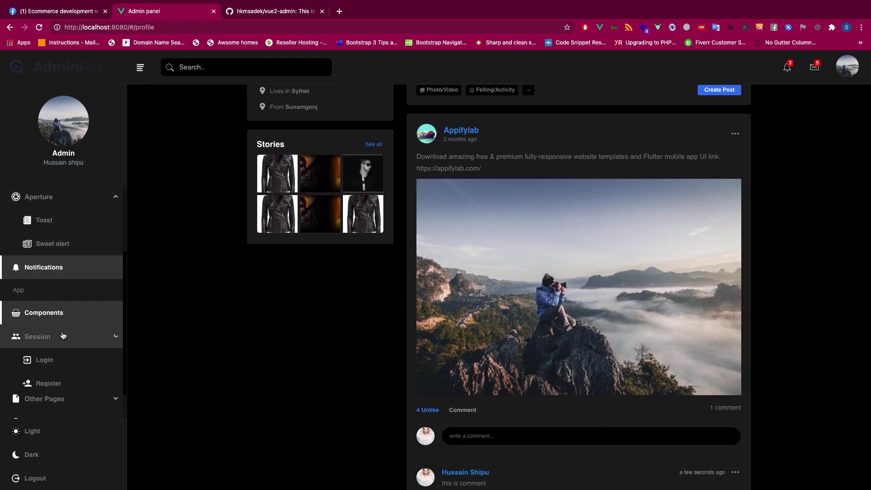
pyautogui.click(45, 362)
pyautogui.hotkey('alt', 'Left')
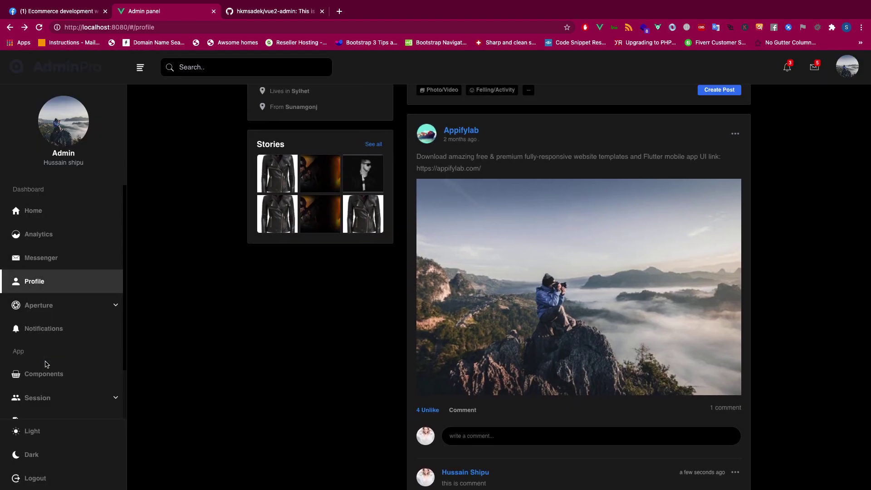
pyautogui.click(45, 360)
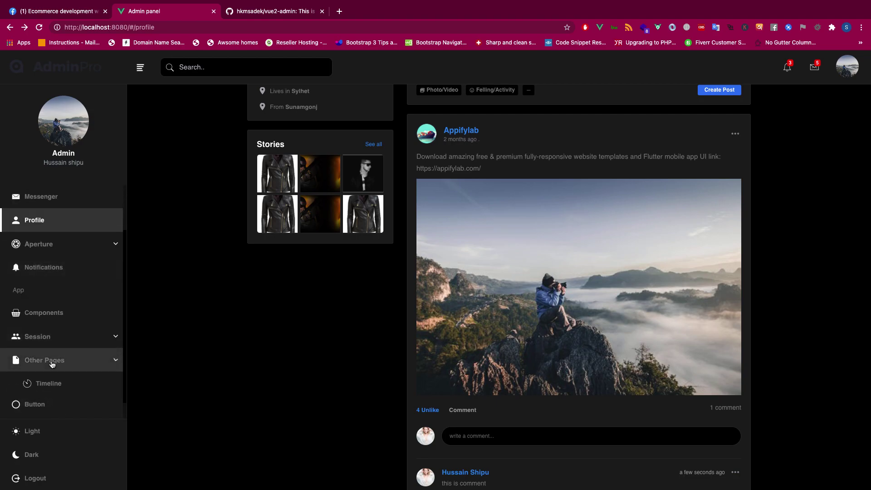
pyautogui.click(49, 384)
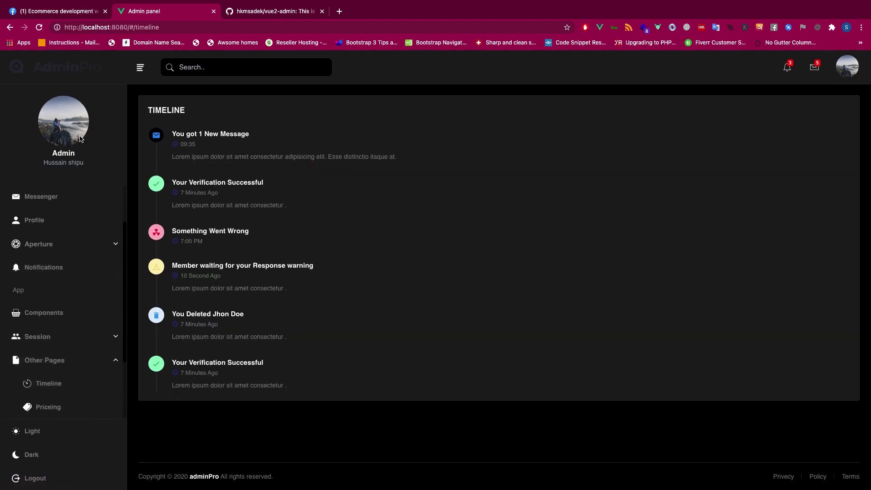
pyautogui.scroll(-3, 61, 306)
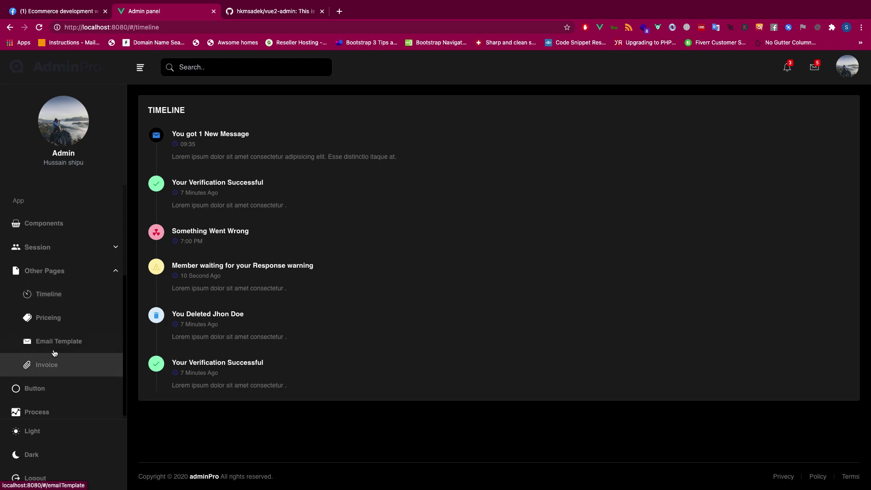
pyautogui.click(50, 345)
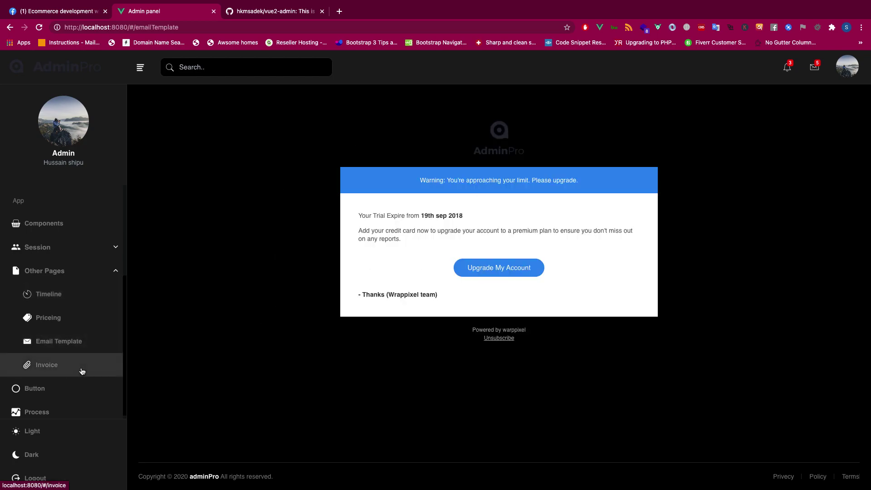
pyautogui.click(46, 364)
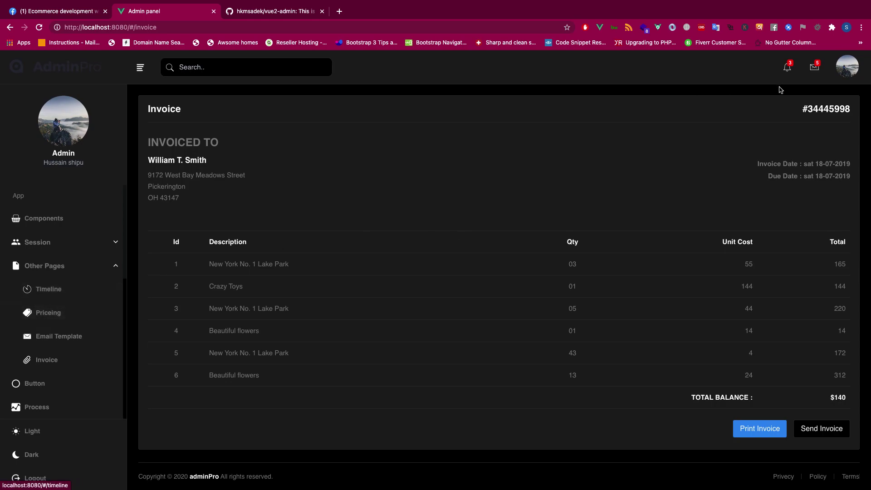
# Step: Check the notifications, messages and account dropdowns, then apply the Light theme
pyautogui.click(787, 66)
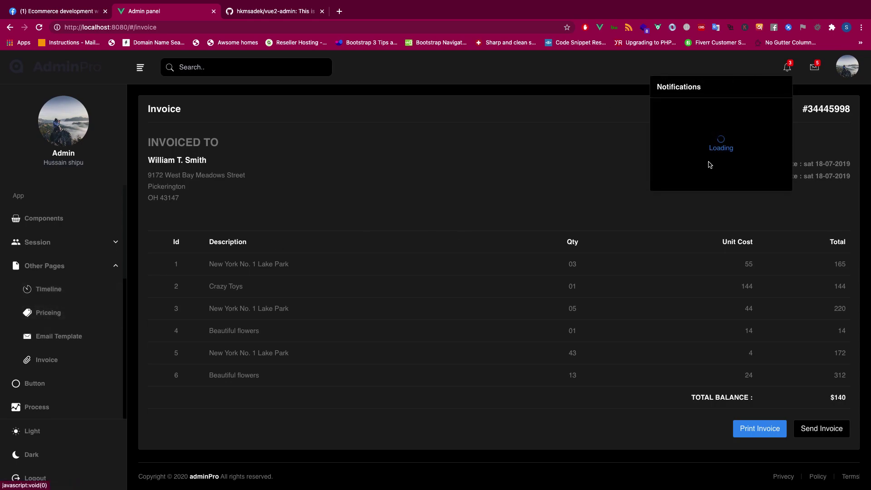
pyautogui.click(787, 66)
pyautogui.click(814, 67)
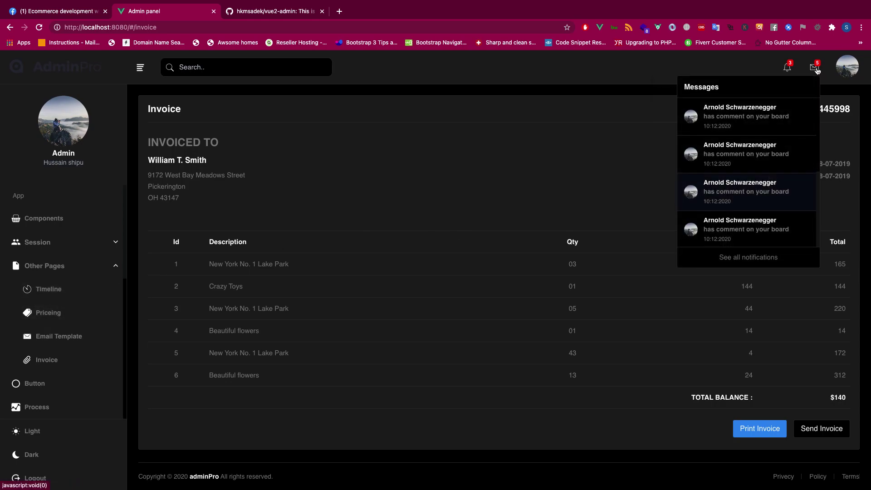
pyautogui.click(847, 67)
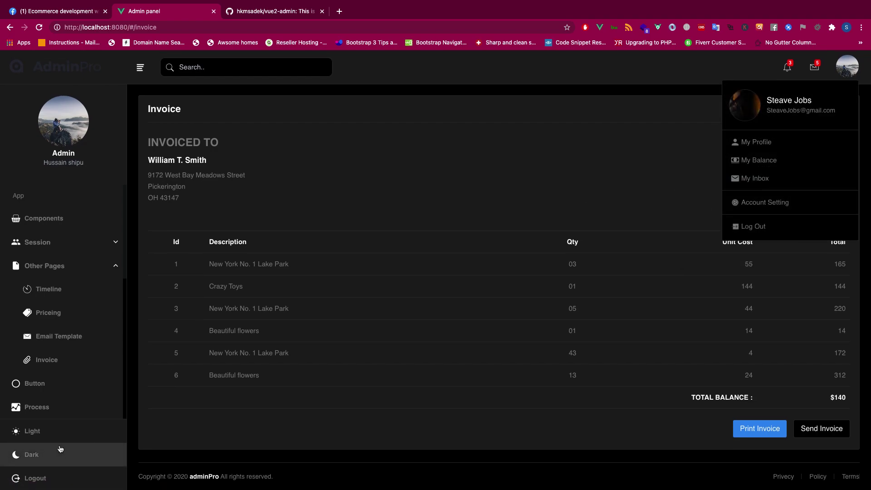
pyautogui.click(32, 431)
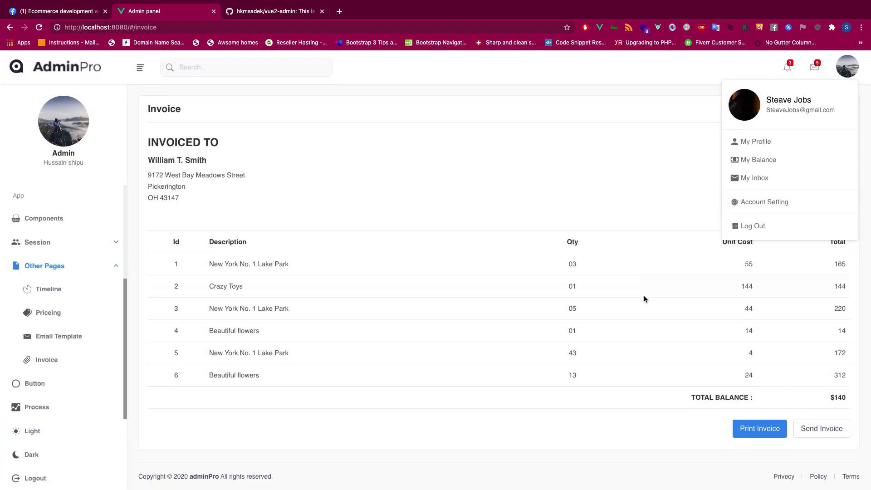
pyautogui.click(852, 68)
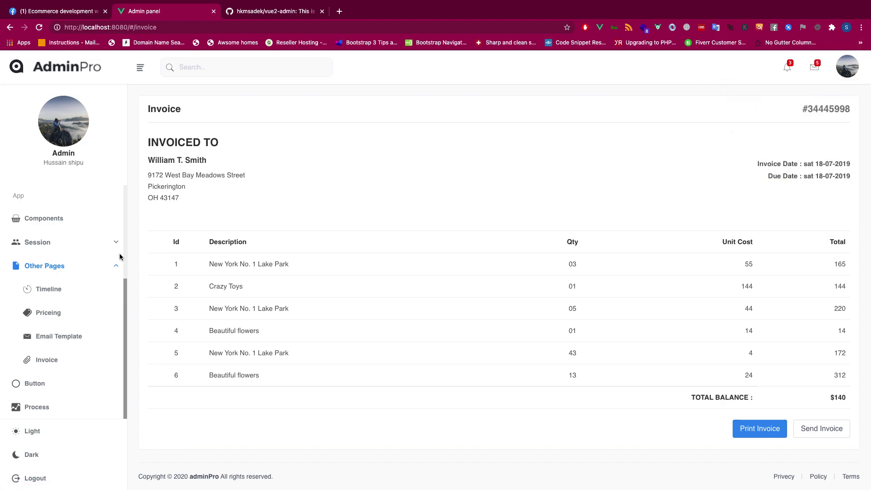
pyautogui.scroll(3, 74, 267)
# Step: From Home, open the admin profile and browse its About, Friends, Photos tabs and actions menu
pyautogui.click(33, 210)
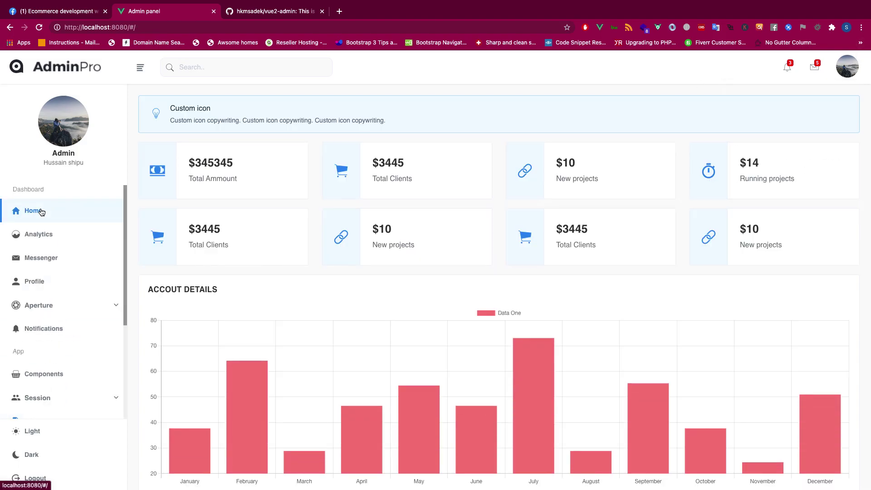
pyautogui.click(34, 281)
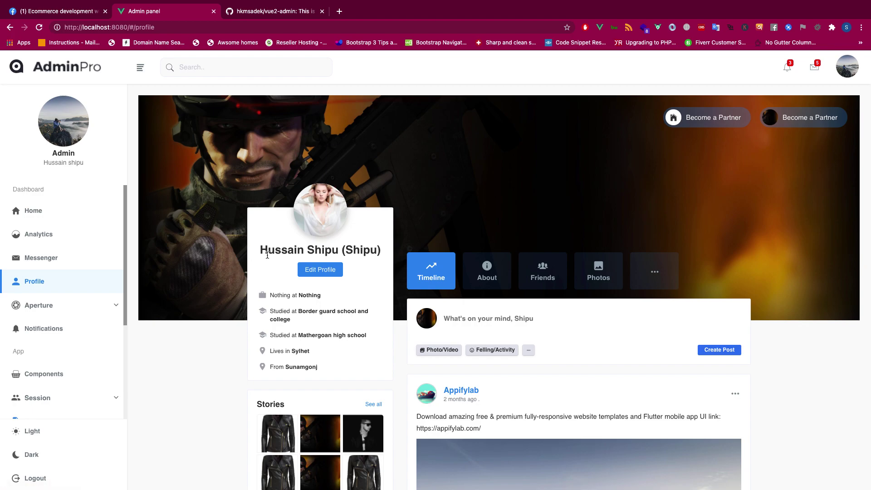
pyautogui.scroll(-5, 400, 237)
pyautogui.scroll(-5, 400, 238)
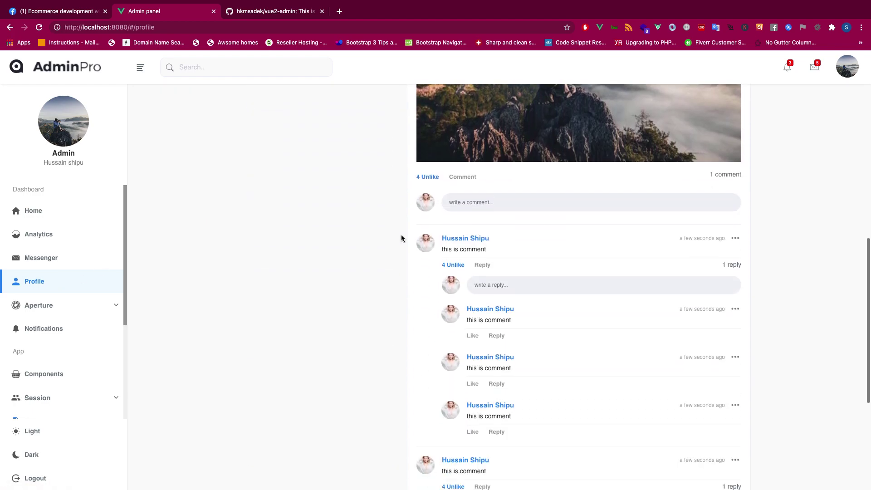
pyautogui.scroll(10, 409, 272)
pyautogui.click(487, 271)
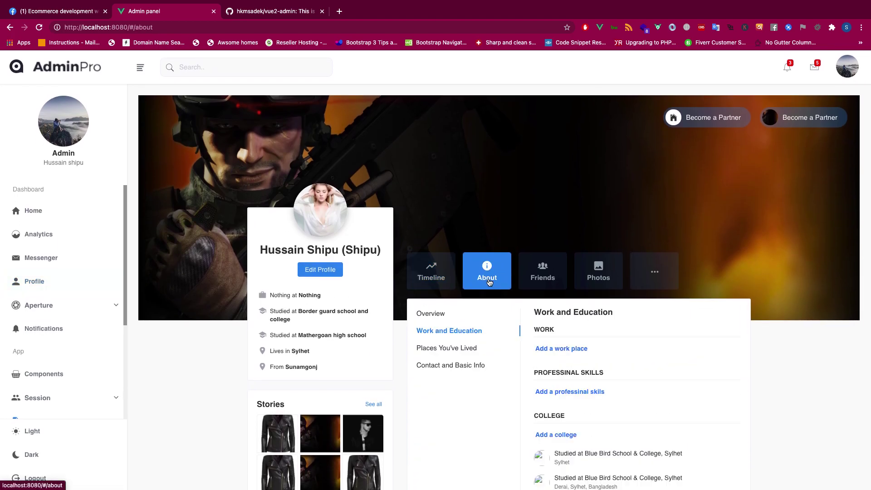
pyautogui.click(543, 272)
pyautogui.click(598, 271)
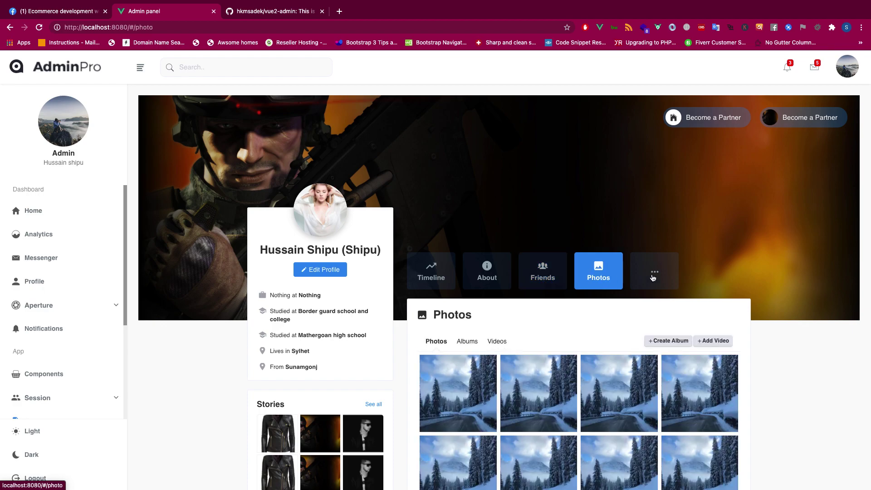
pyautogui.click(654, 272)
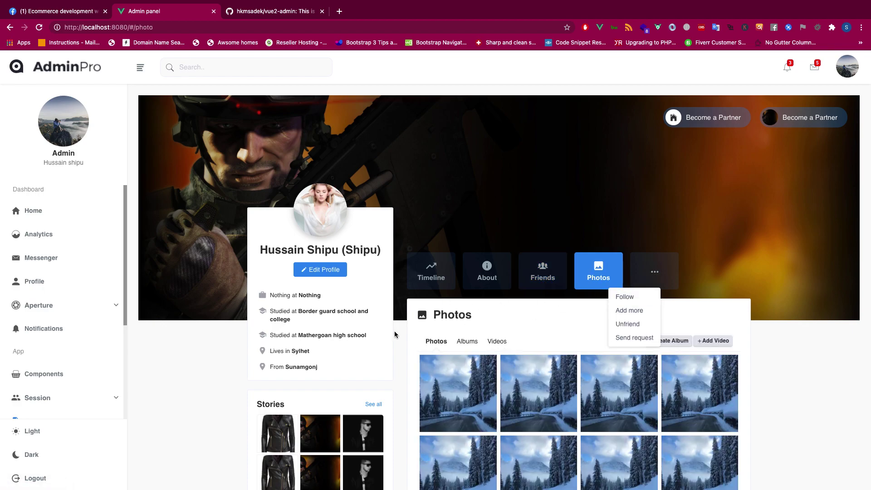
# Step: Zoom out to check the footer, close the actions menu, and return to About via Timeline
pyautogui.hotkey('ctrl', '-')
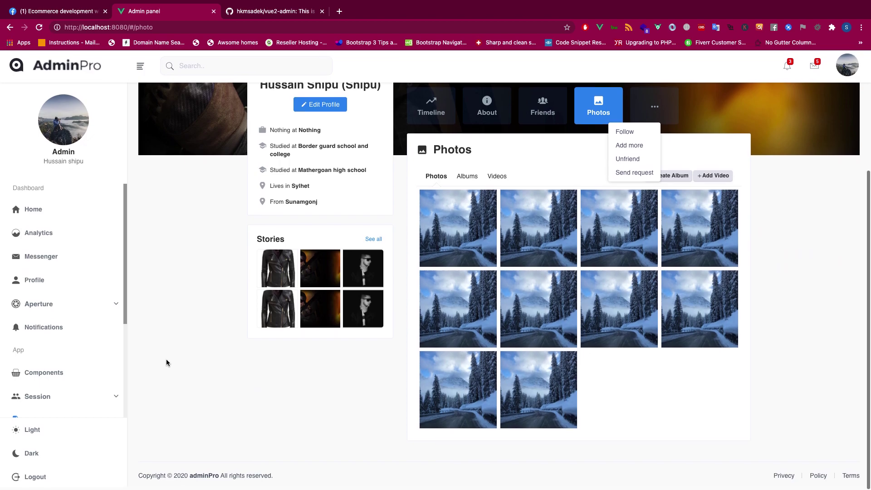
pyautogui.hotkey('ctrl', '+')
pyautogui.scroll(-1, 167, 359)
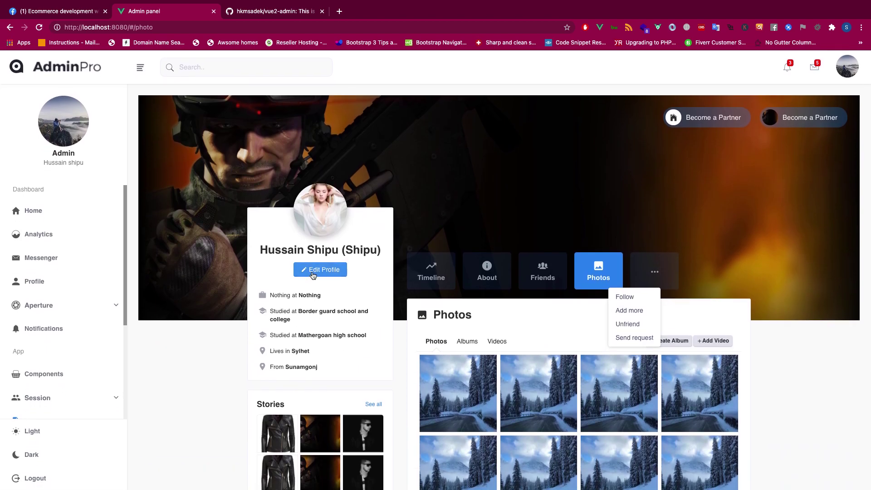
pyautogui.click(320, 279)
pyautogui.click(431, 279)
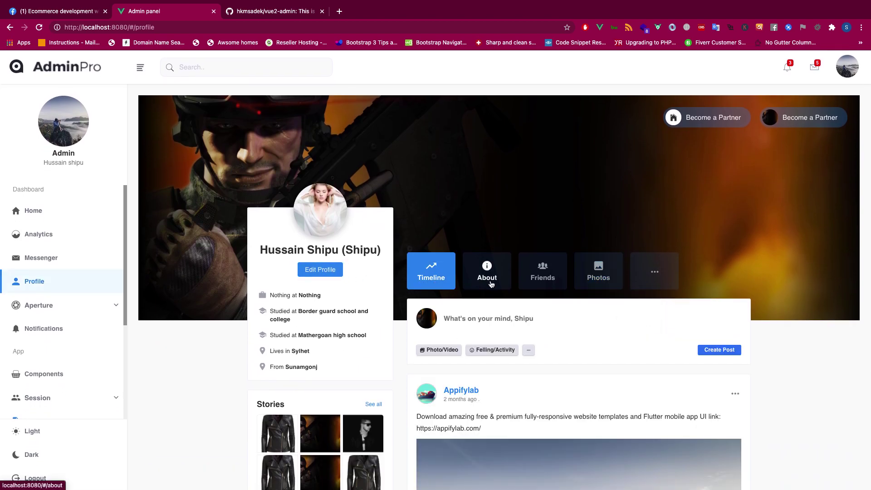
pyautogui.click(488, 280)
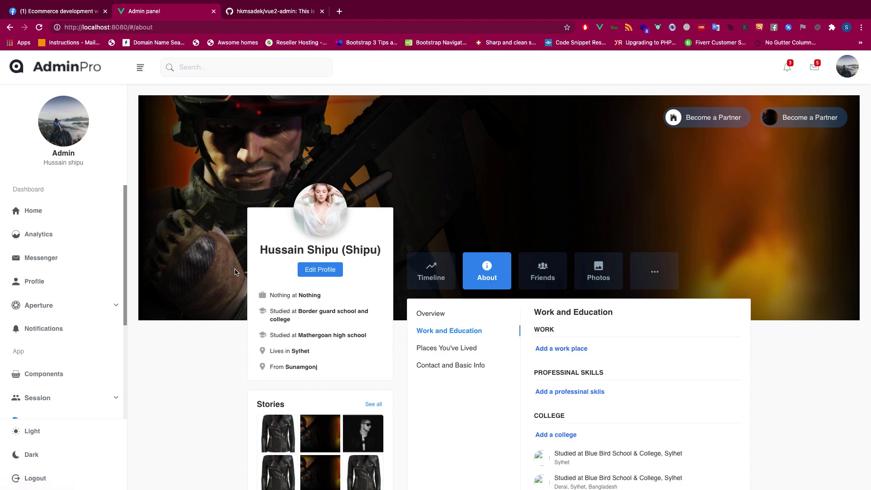
pyautogui.click(41, 257)
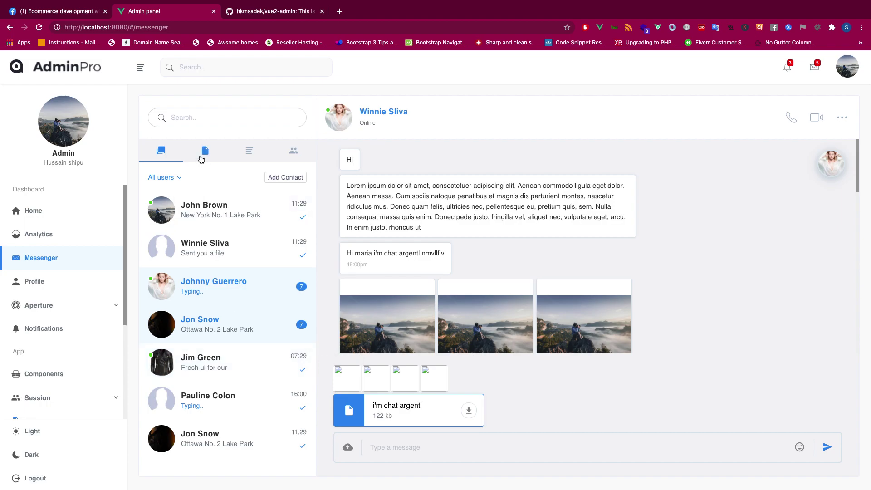
pyautogui.scroll(-3, 41, 306)
# Step: Expand and collapse Other Pages, then switch to the GitHub vue2-admin tab
pyautogui.click(41, 238)
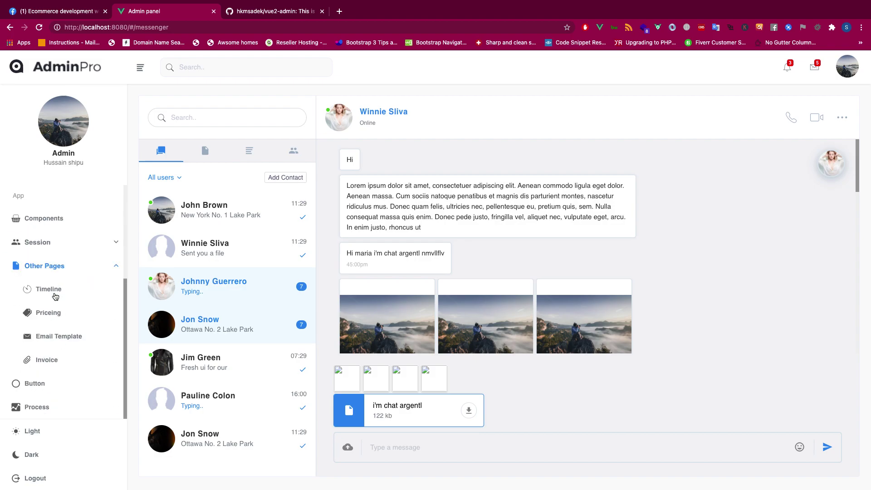
pyautogui.click(60, 267)
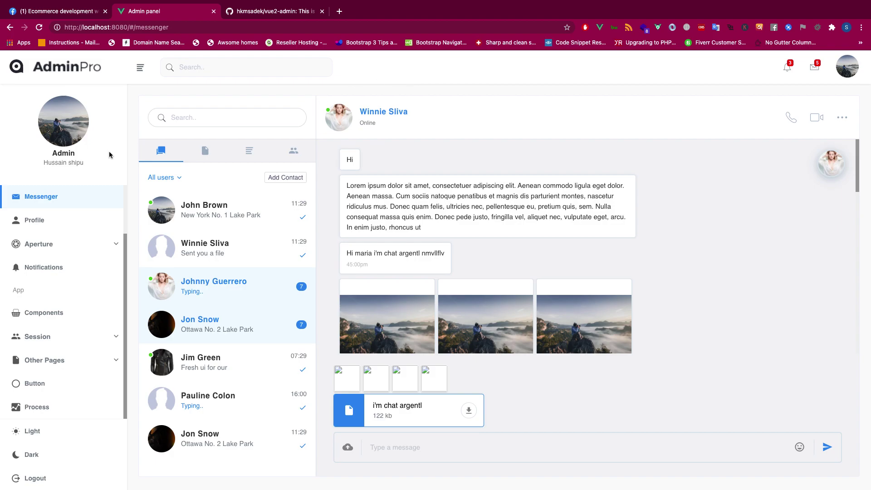
pyautogui.click(265, 11)
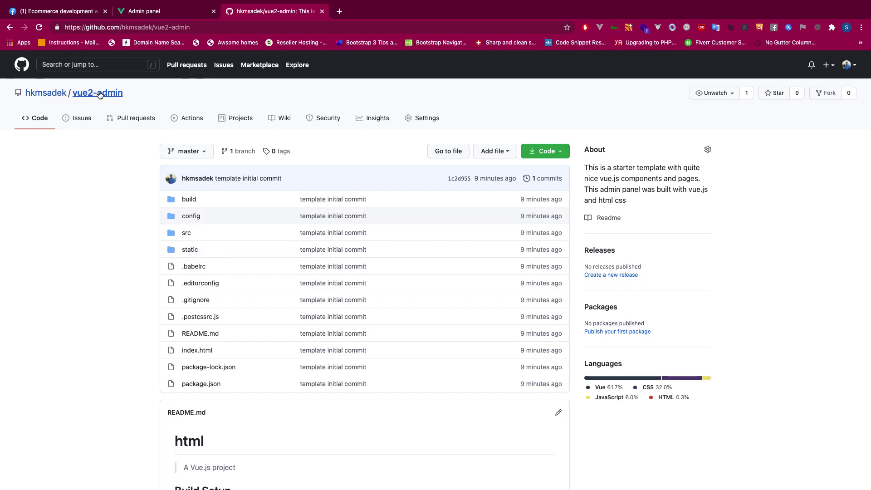
pyautogui.scroll(-5, 66, 397)
pyautogui.scroll(-5, 66, 397)
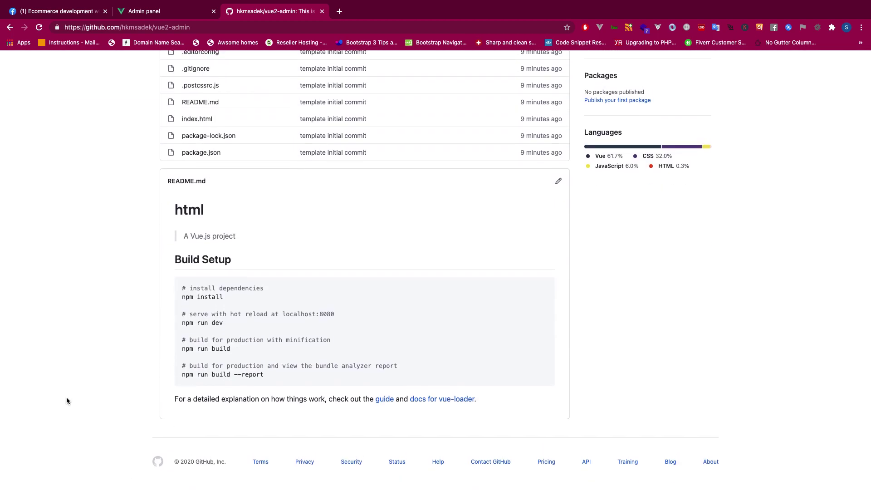
pyautogui.scroll(10, 66, 396)
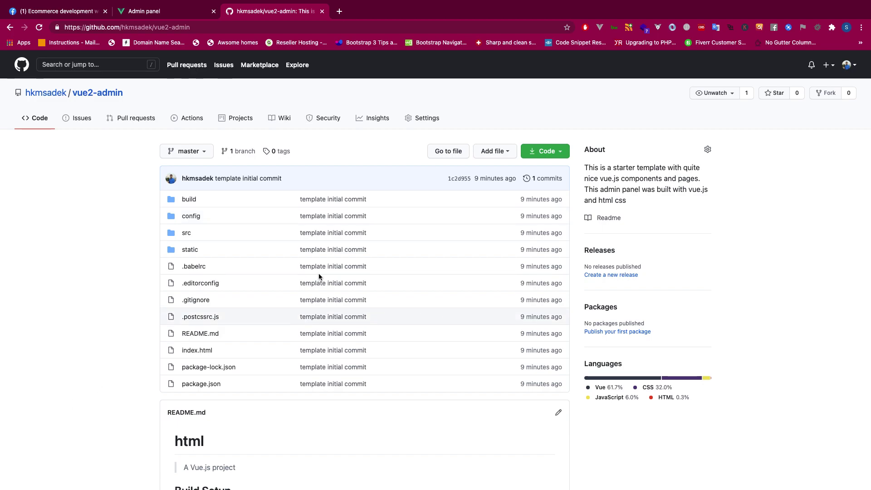
# Step: Open hkmsadek's profile, view laravel-vue-large-project-setup, and go back to the profile
pyautogui.click(46, 93)
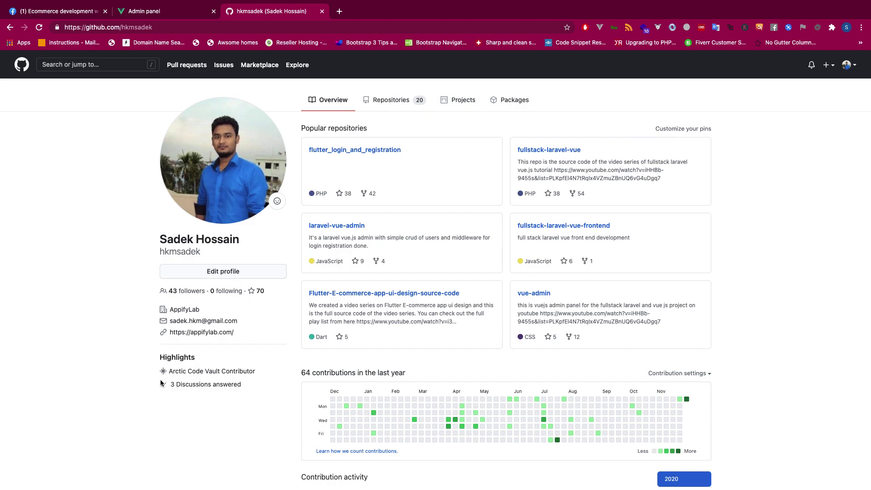
pyautogui.scroll(-3, 186, 368)
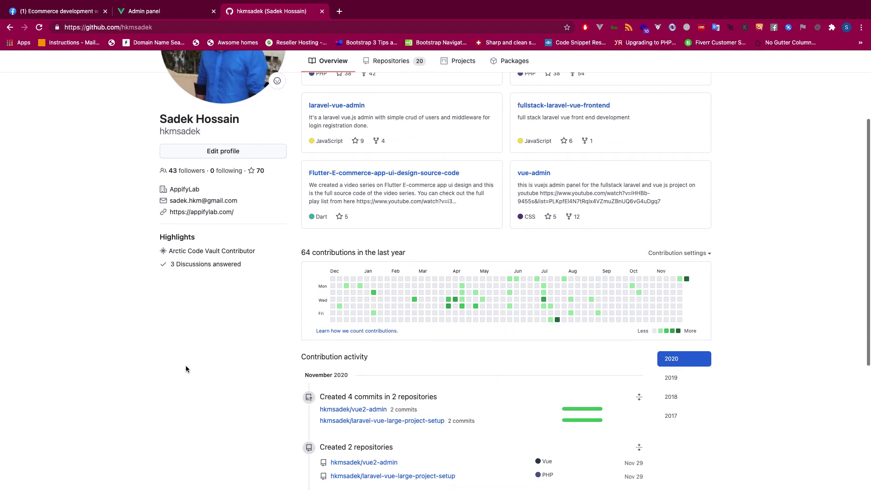
pyautogui.scroll(-2, 186, 367)
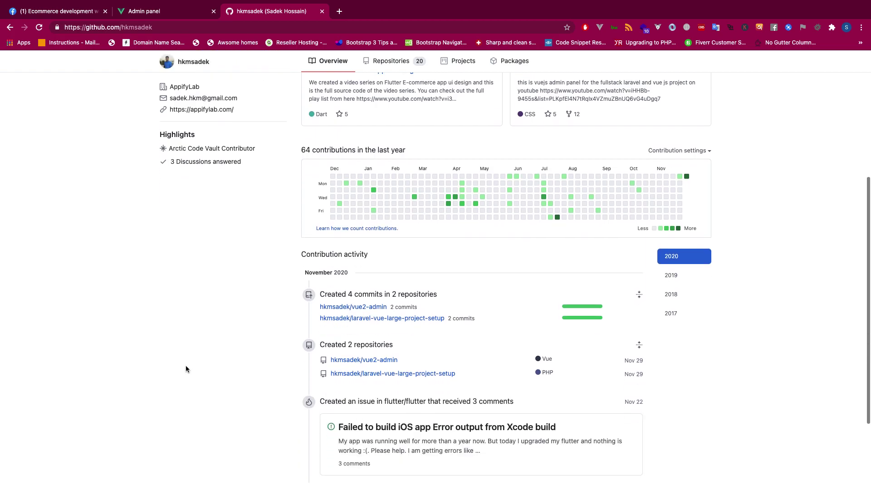
pyautogui.click(382, 318)
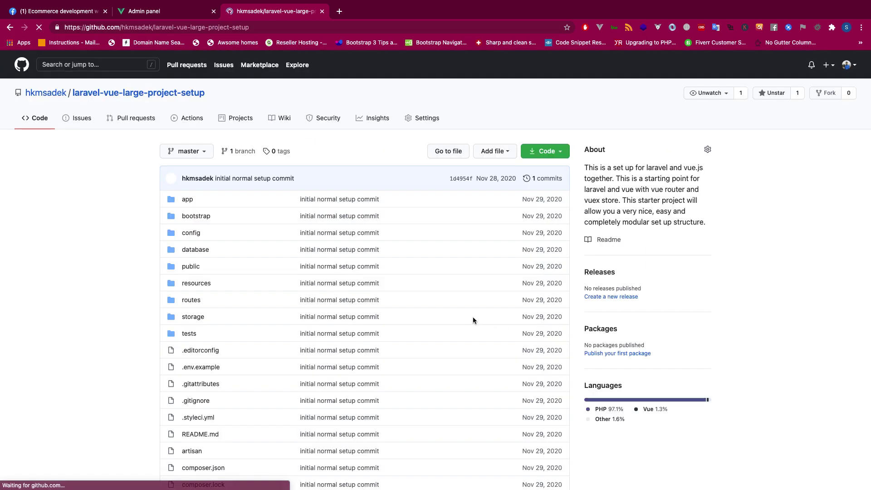
pyautogui.scroll(-2, 210, 277)
pyautogui.scroll(-5, 209, 276)
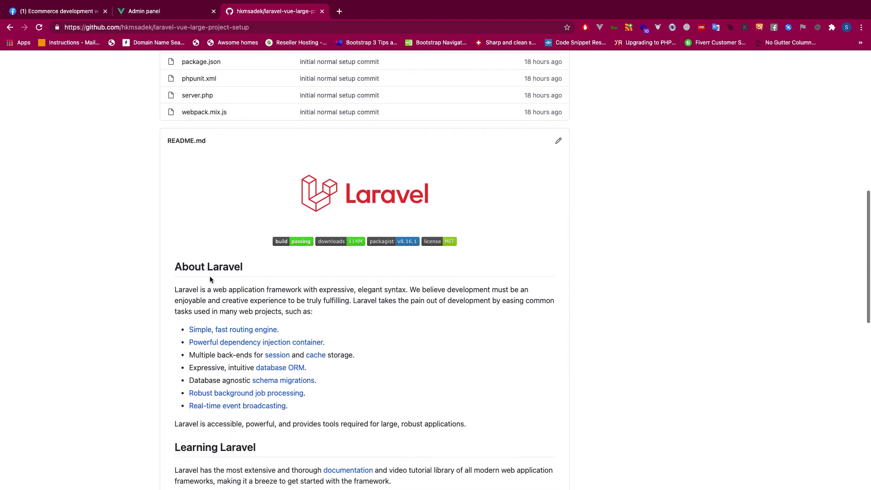
pyautogui.hotkey('alt', 'Left')
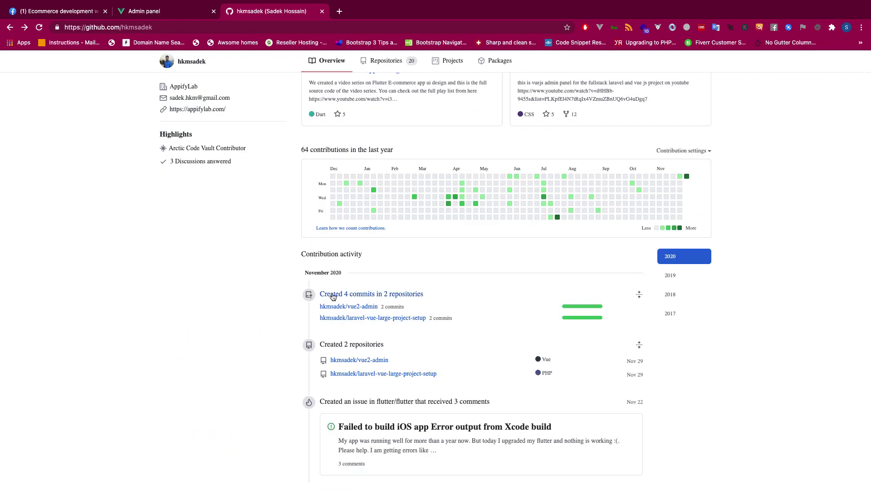
# Step: Open hkmsadek/vue2-admin from the profile's contribution activity list
pyautogui.click(349, 306)
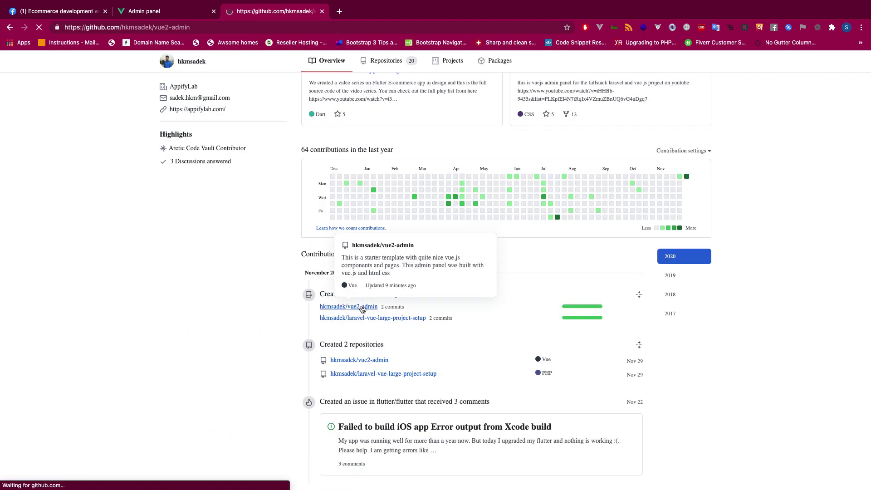